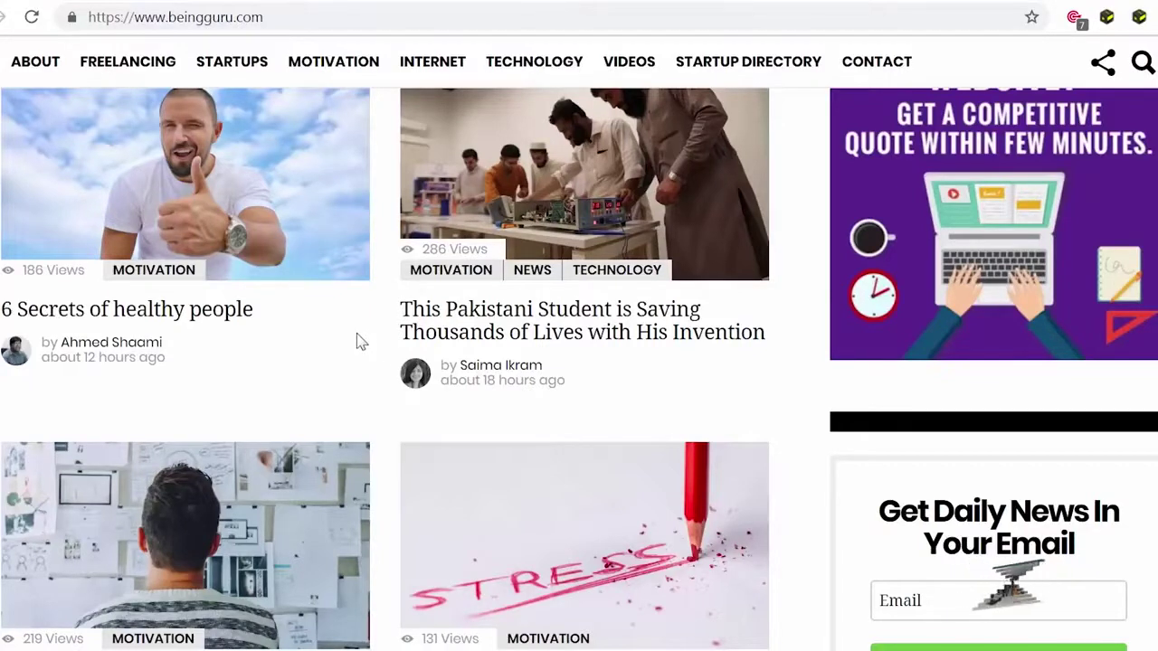
Scroll down the Being Guru recent articles, then select the current web address in the address bar.
{"action": "mouse_move", "coordinate": [531, 565]}
{"action": "mouse_move", "coordinate": [585, 383]}
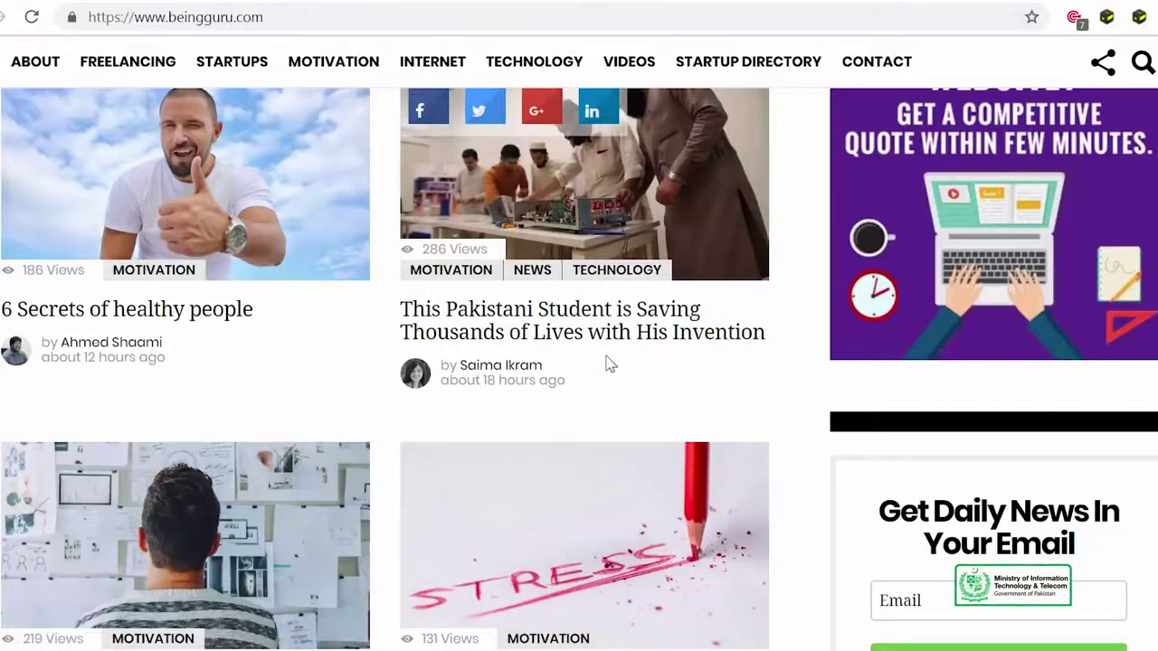
{"action": "scroll", "coordinate": [609, 363], "scroll_direction": "down", "scroll_amount": 1}
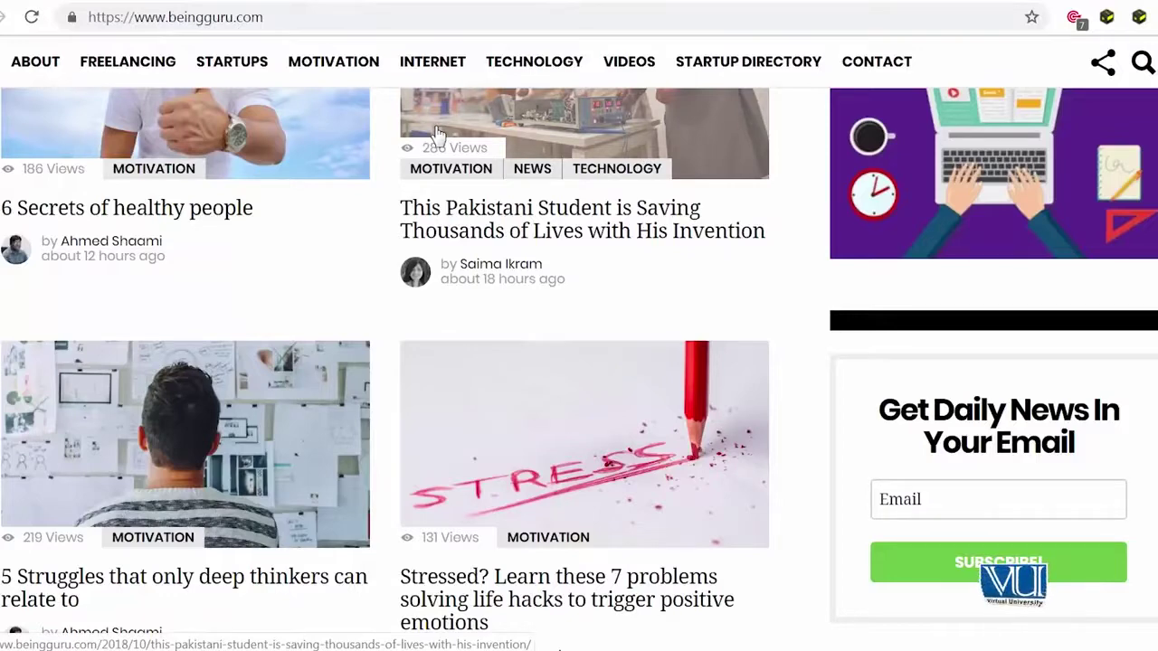
{"action": "scroll", "coordinate": [434, 135], "scroll_direction": "down", "scroll_amount": 10}
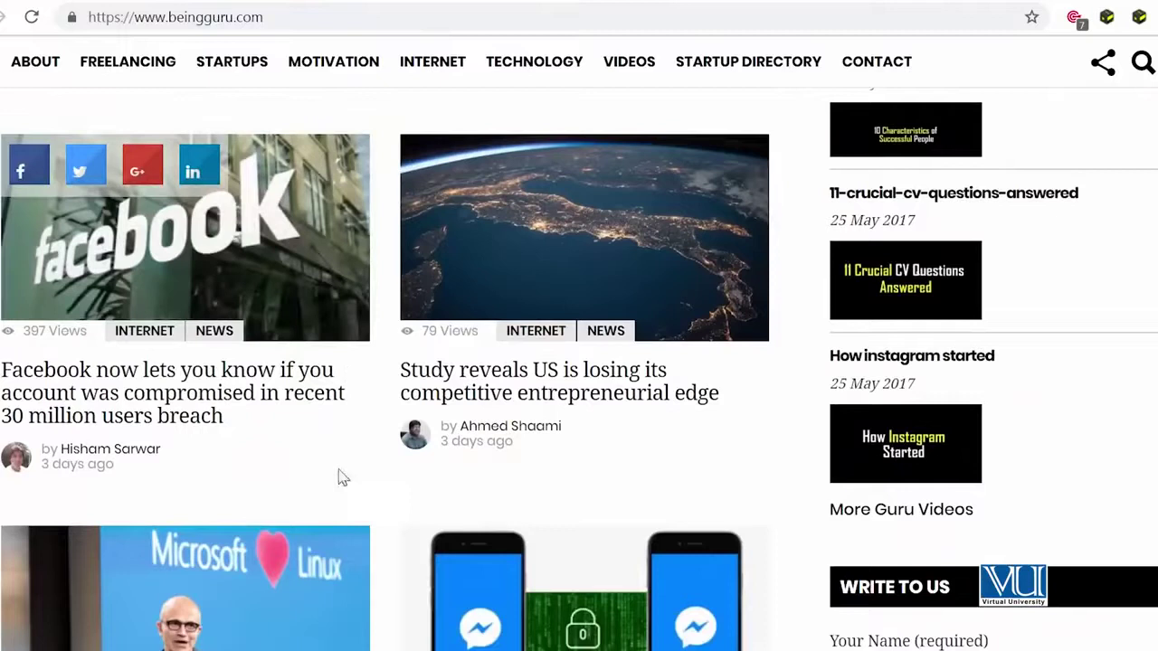
{"action": "scroll", "coordinate": [340, 471], "scroll_direction": "down", "scroll_amount": 4}
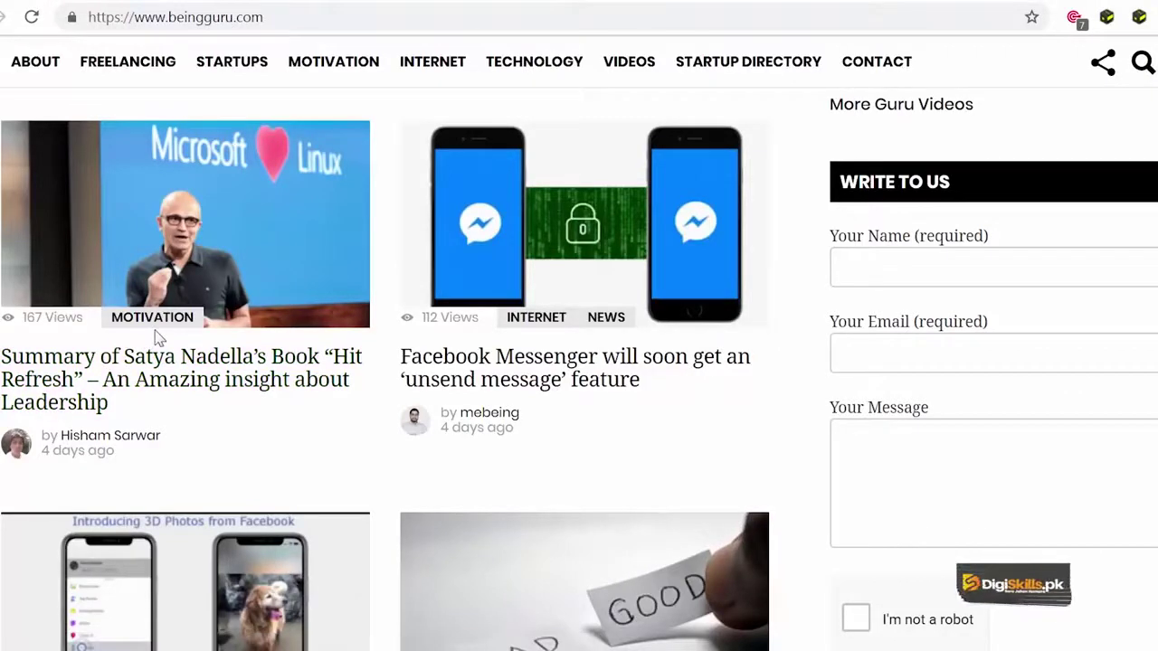
{"action": "mouse_move", "coordinate": [156, 336]}
{"action": "scroll", "coordinate": [466, 263], "scroll_direction": "down", "scroll_amount": 12}
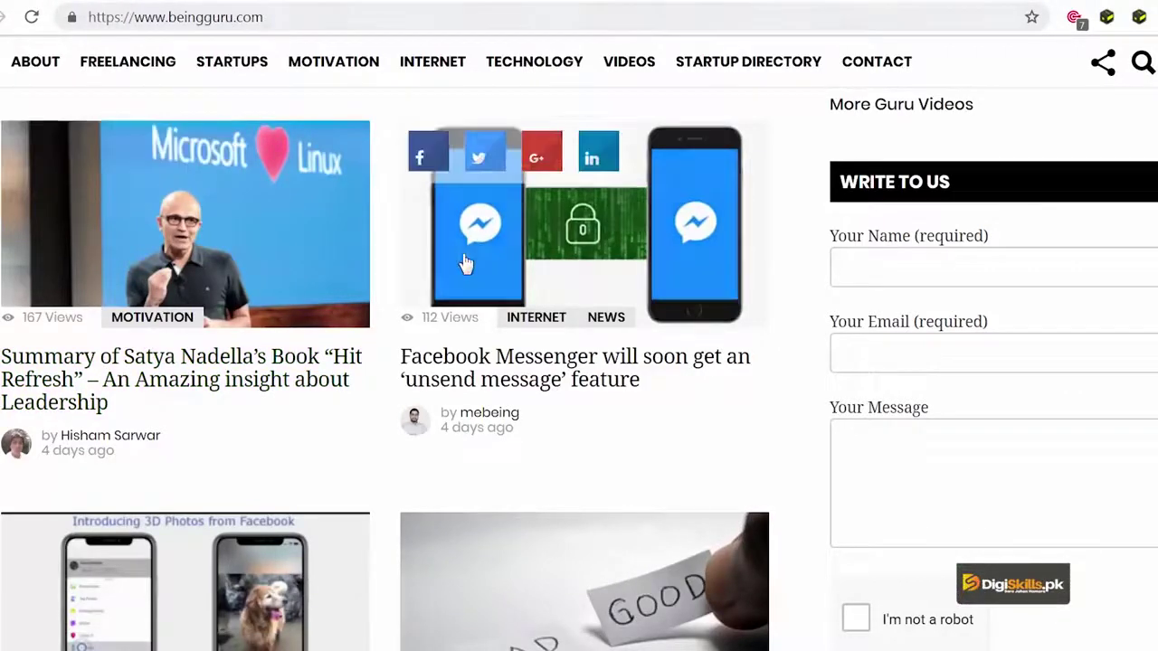
{"action": "scroll", "coordinate": [466, 263], "scroll_direction": "down", "scroll_amount": 10}
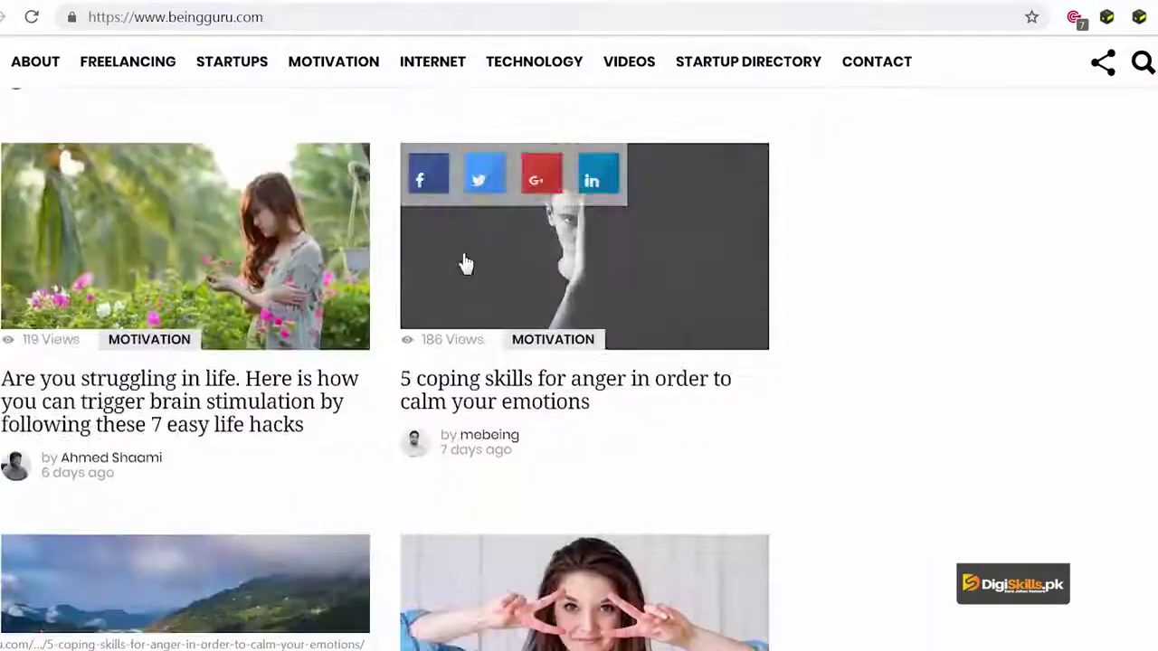
{"action": "scroll", "coordinate": [540, 364], "scroll_direction": "up", "scroll_amount": 10}
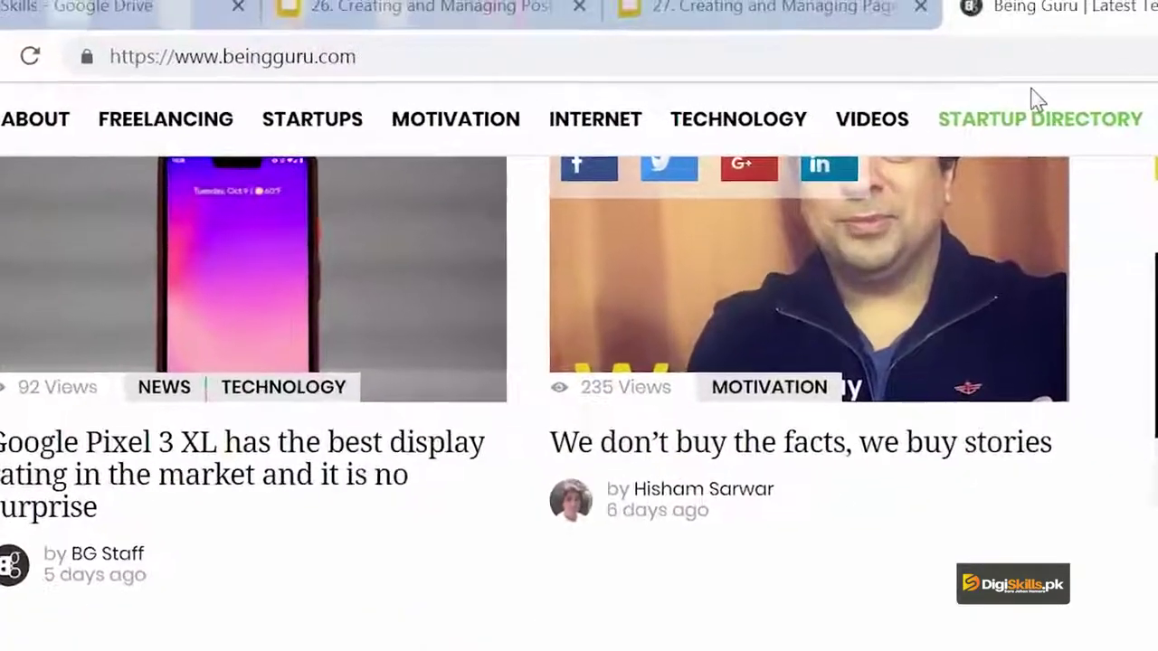
{"action": "key", "text": "ctrl+l"}
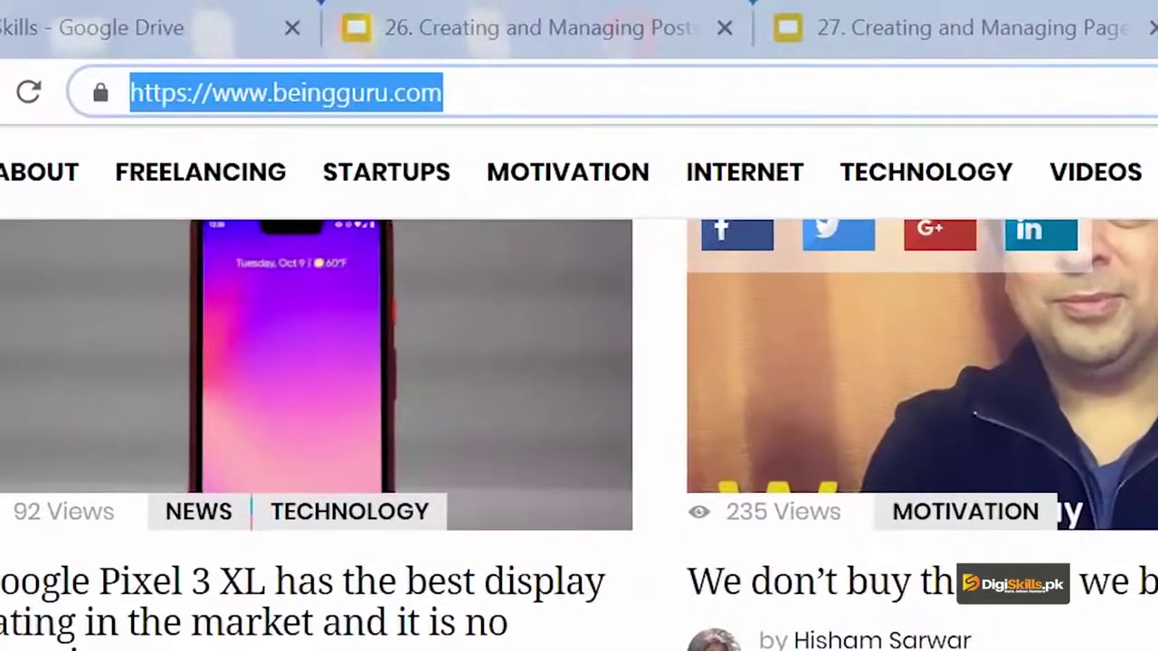
Go to the Digiskills site's admin address and log in to the WordPress dashboard.
{"action": "type", "text": "digi"}
{"action": "key", "text": "Return"}
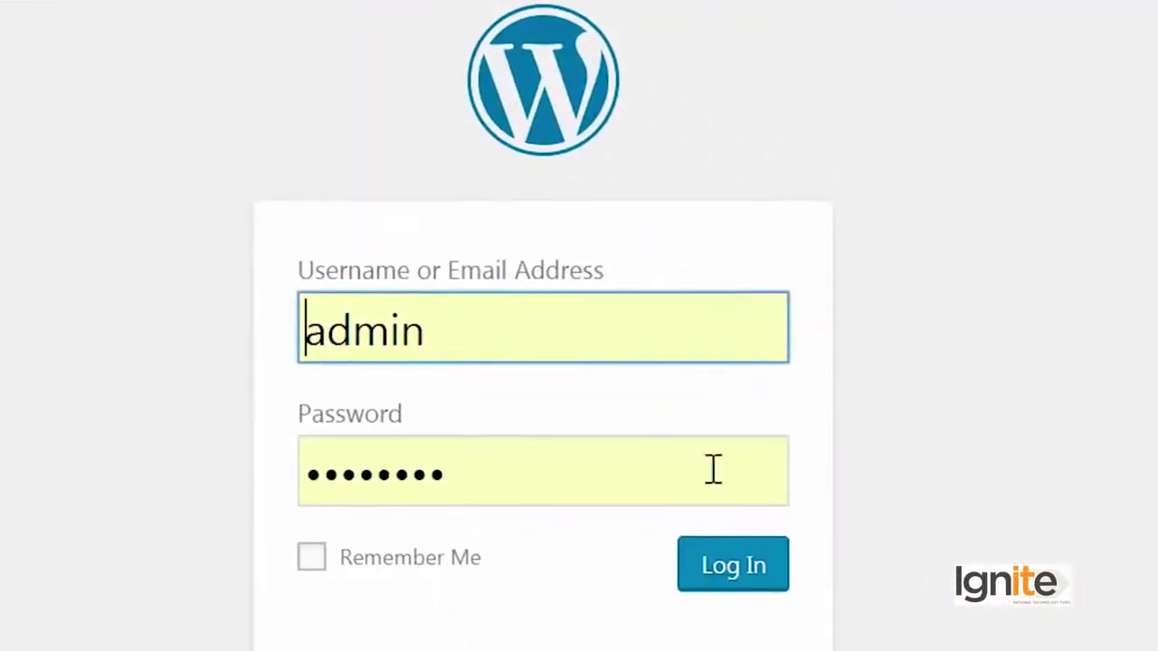
{"action": "left_click", "coordinate": [734, 570]}
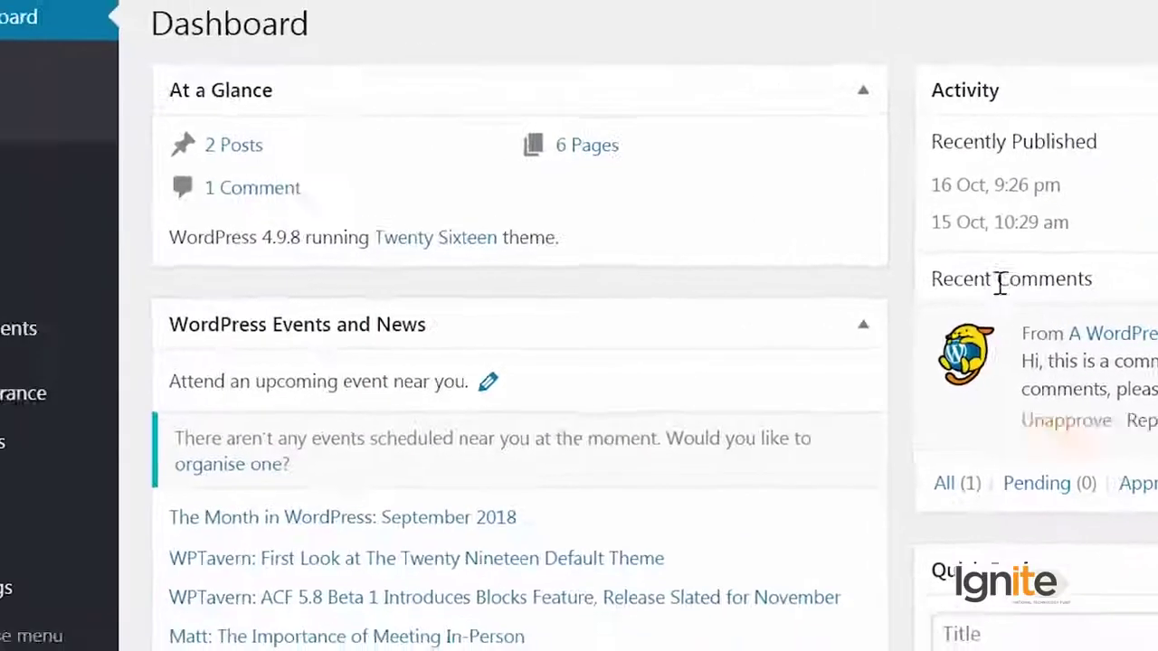
{"action": "mouse_move", "coordinate": [36, 192]}
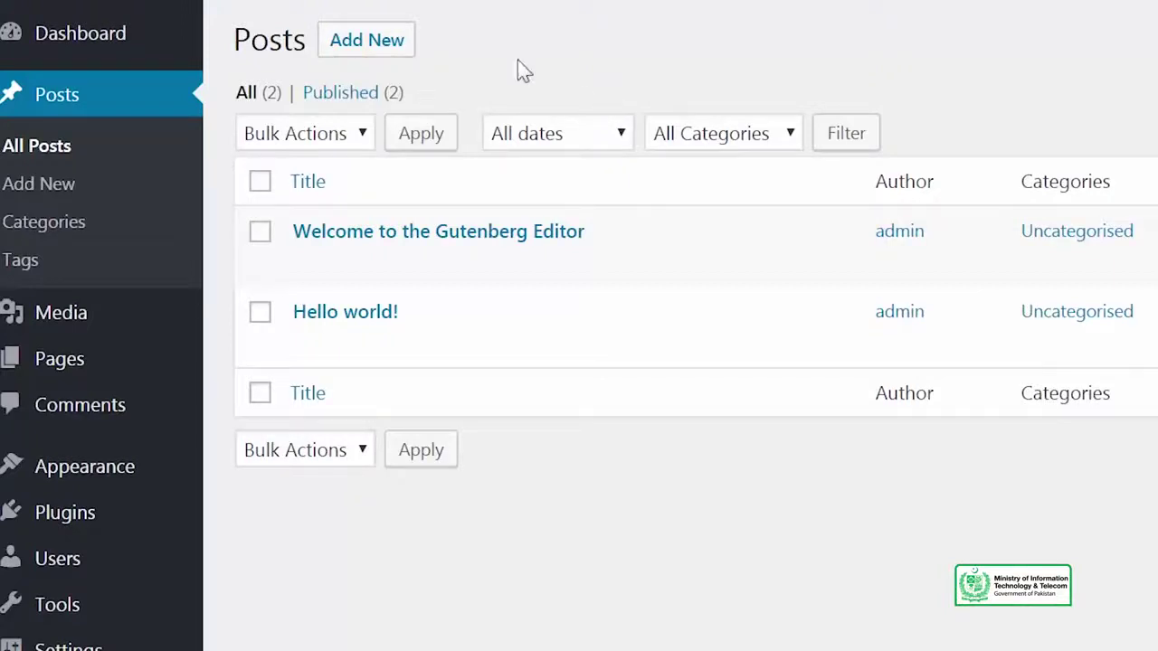
Switch the All Posts list to Excerpt View, keeping the Author, Categories and Tags columns shown.
{"action": "left_click", "coordinate": [1124, 51]}
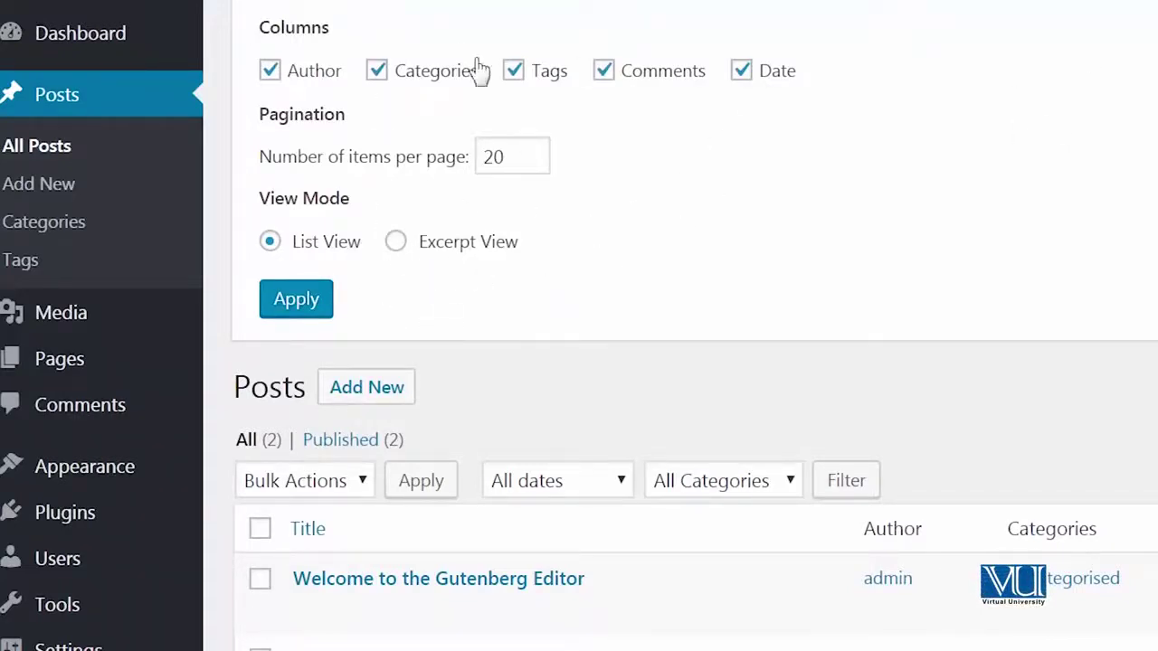
{"action": "left_click", "coordinate": [312, 88]}
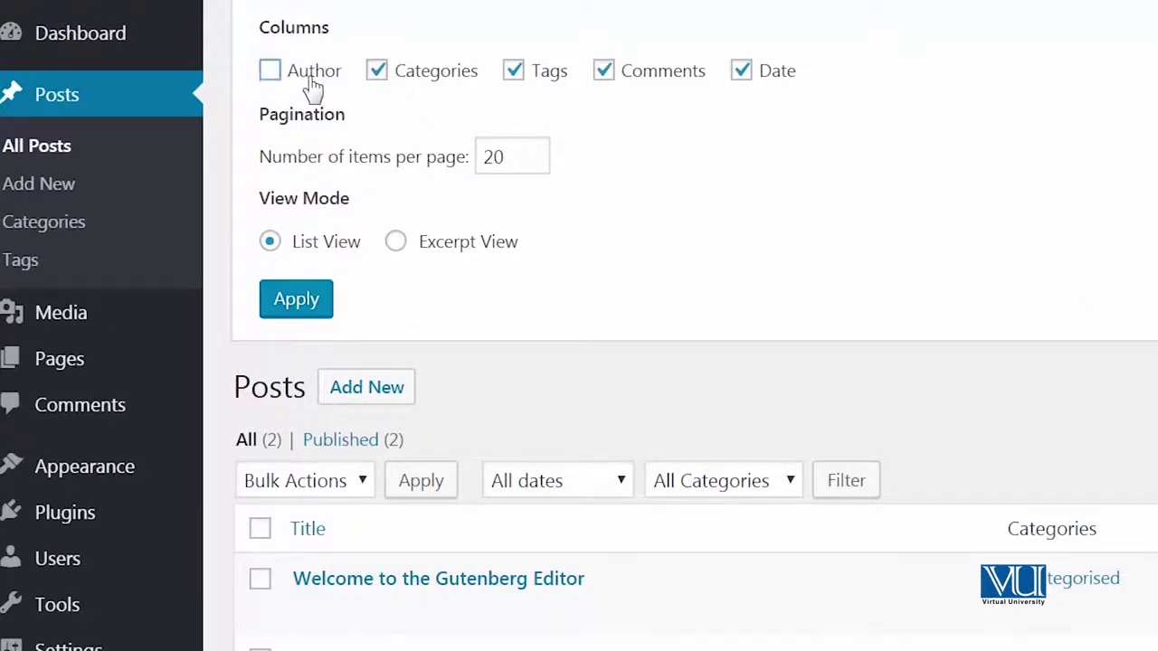
{"action": "left_click", "coordinate": [312, 87]}
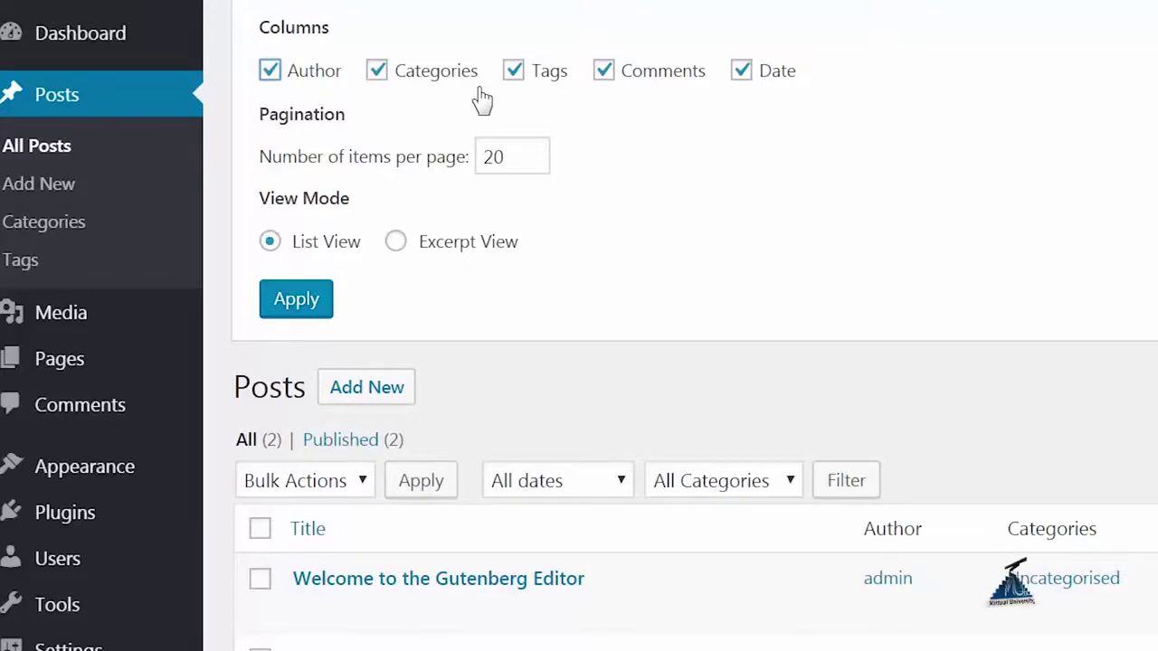
{"action": "left_click", "coordinate": [465, 90]}
{"action": "left_click", "coordinate": [465, 90]}
{"action": "left_click", "coordinate": [549, 92]}
{"action": "left_click", "coordinate": [548, 93]}
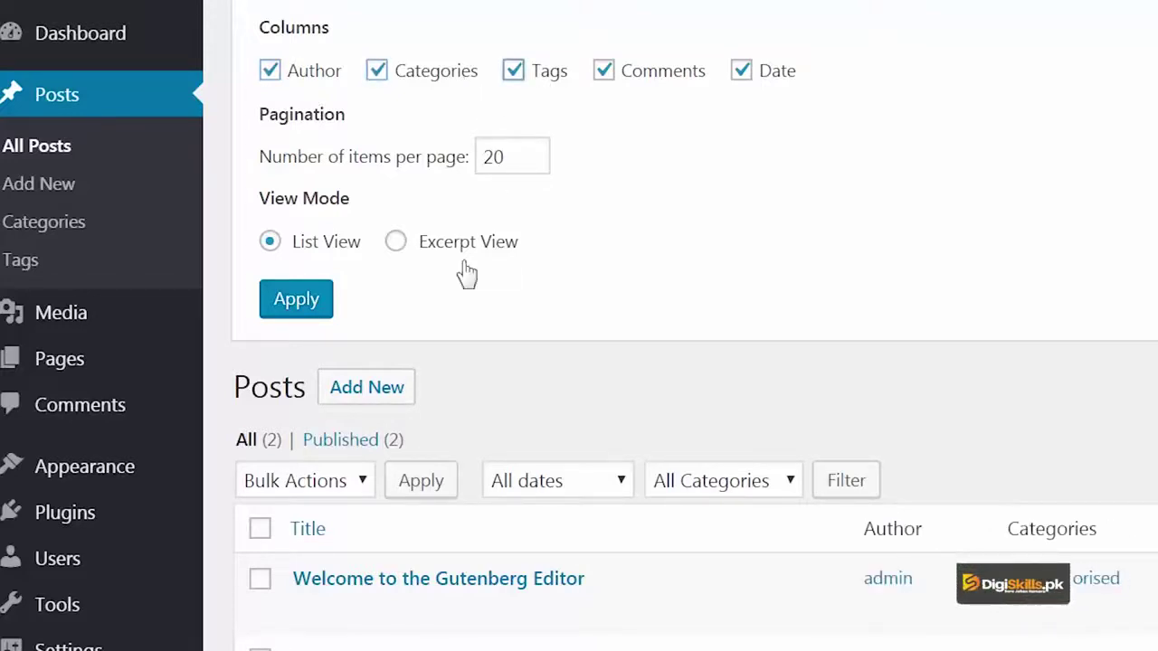
{"action": "left_click", "coordinate": [473, 258]}
{"action": "left_click", "coordinate": [282, 304]}
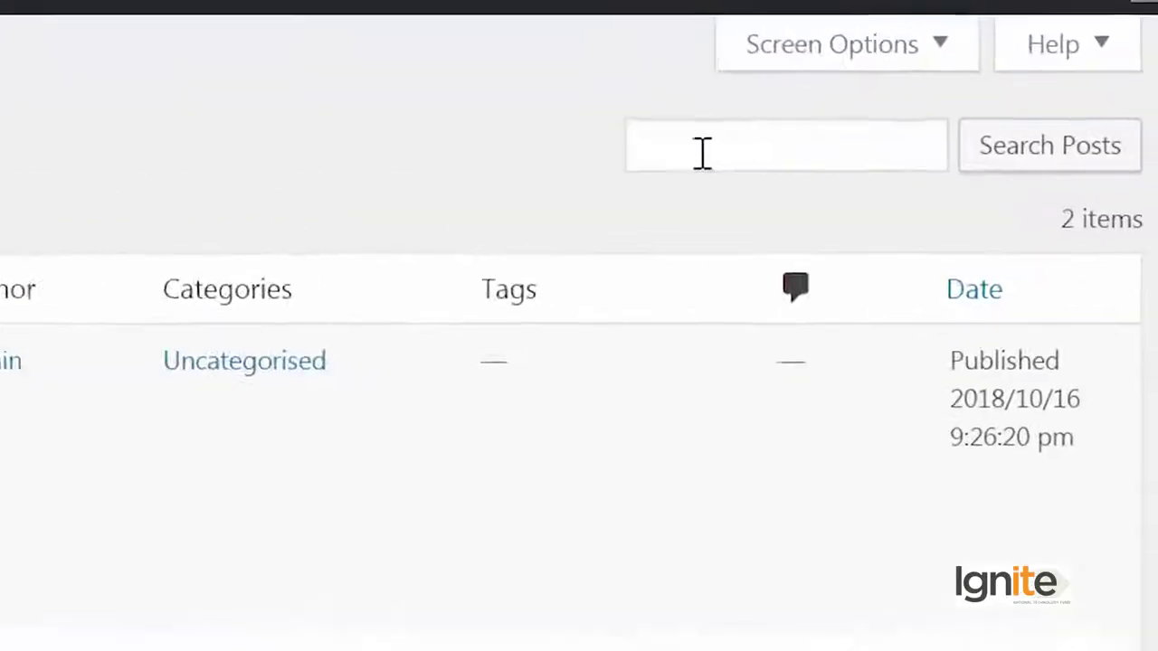
{"action": "left_click", "coordinate": [1116, 152]}
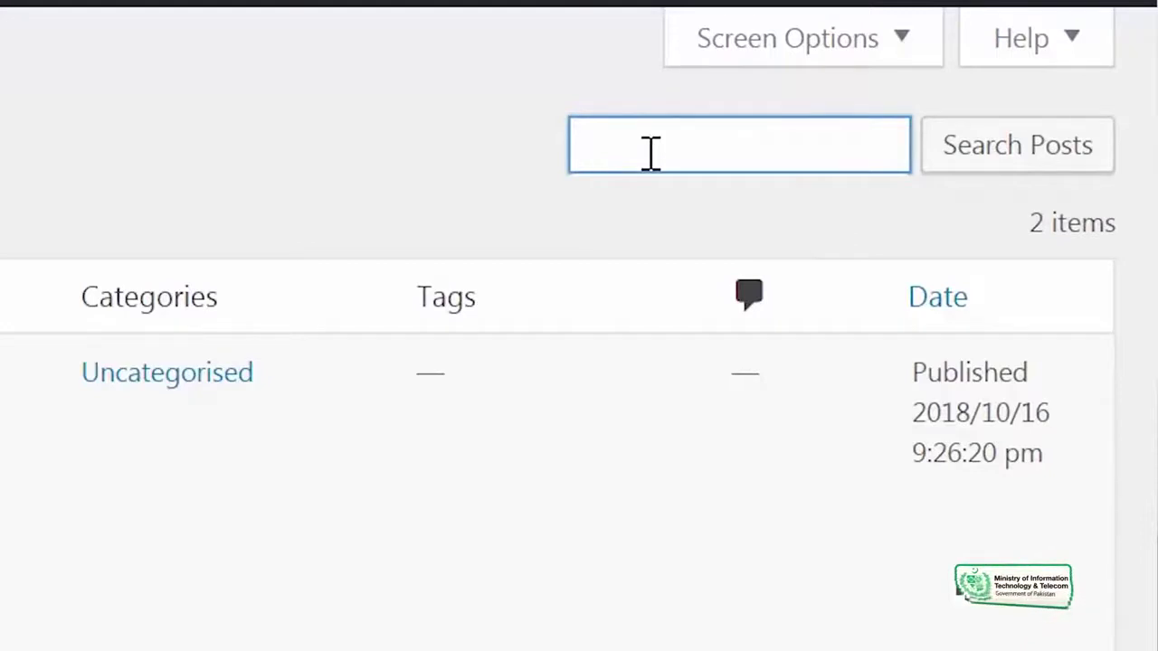
{"action": "type", "text": "gute"}
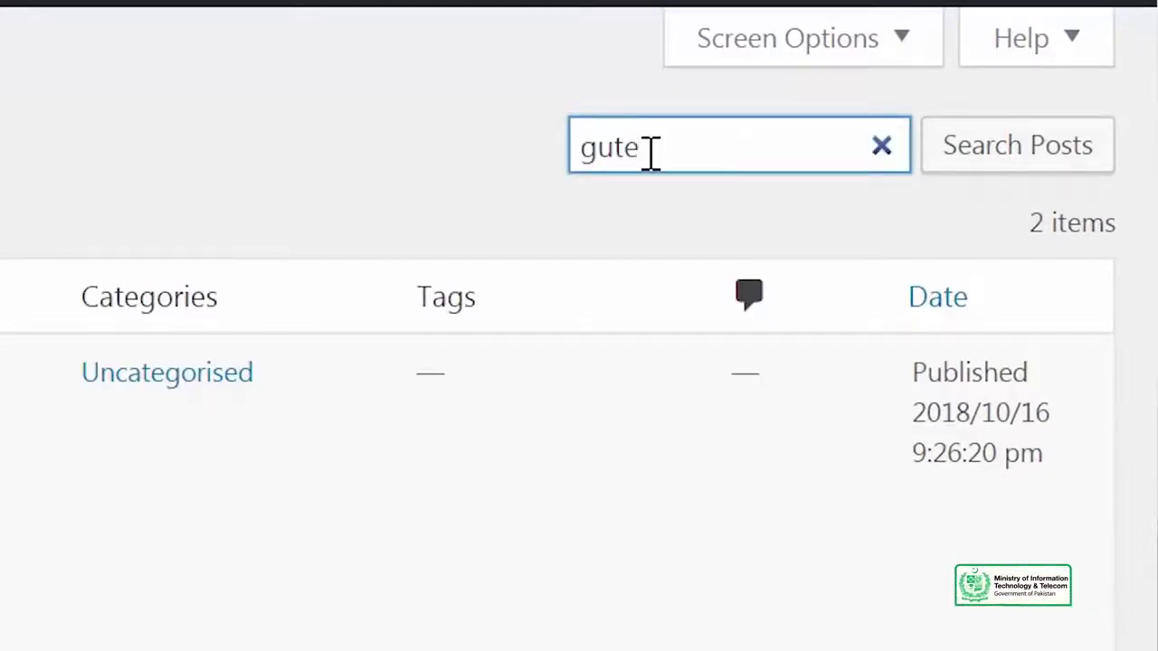
{"action": "type", "text": "nb"}
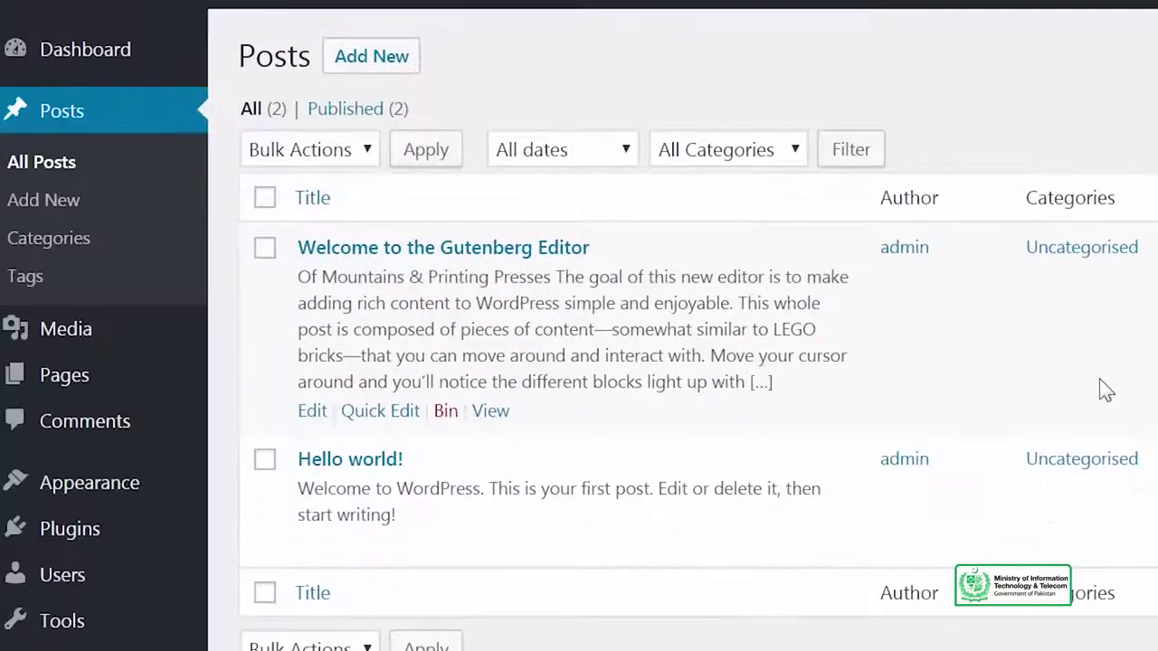
{"action": "key", "text": "Return"}
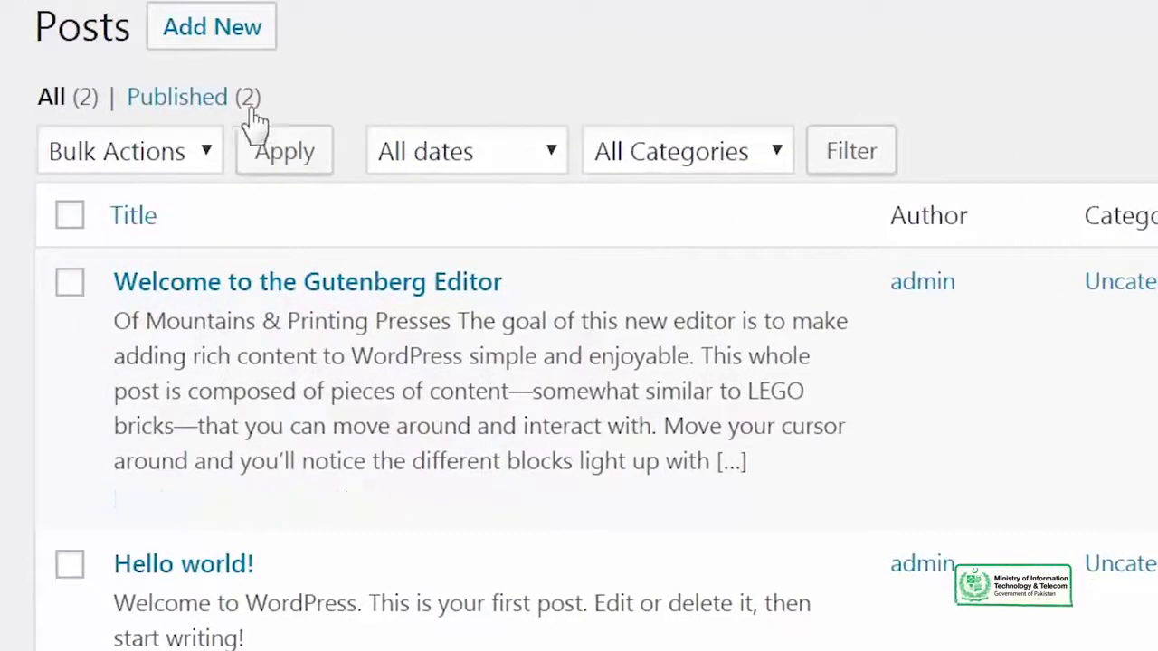
{"action": "left_click", "coordinate": [70, 282]}
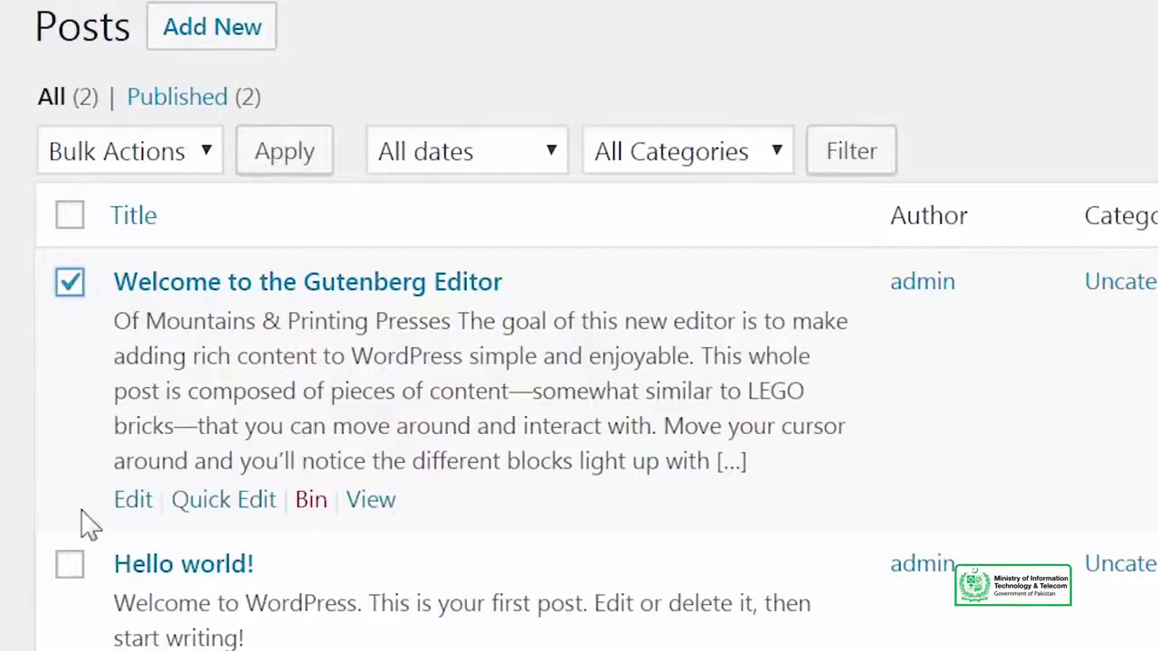
{"action": "left_click", "coordinate": [70, 565]}
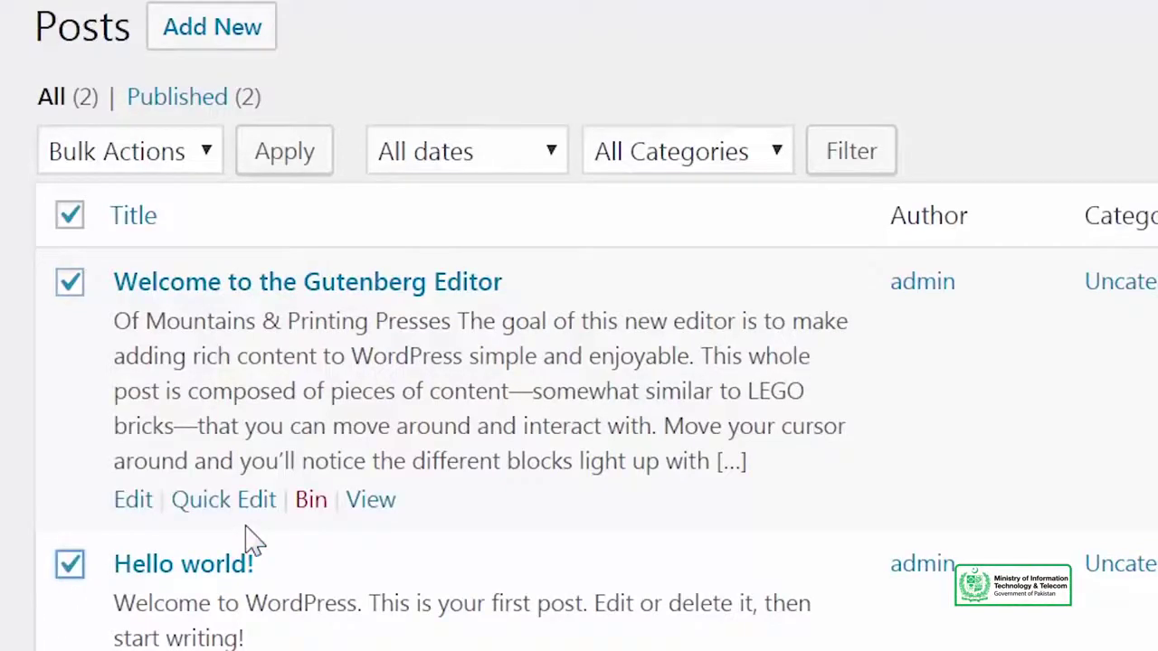
{"action": "left_click", "coordinate": [70, 564]}
{"action": "left_click", "coordinate": [70, 283]}
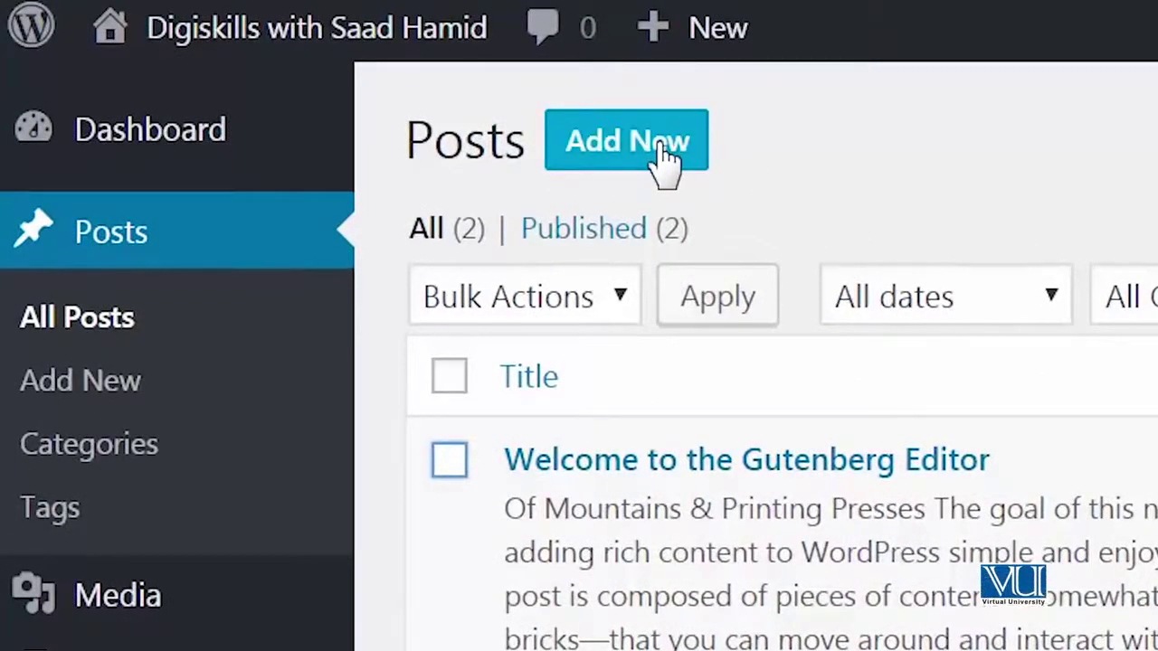
Write a new post titled 'This post is dedicated to my digiskills students' with body 'May you all become very successful'.
{"action": "left_click", "coordinate": [665, 156]}
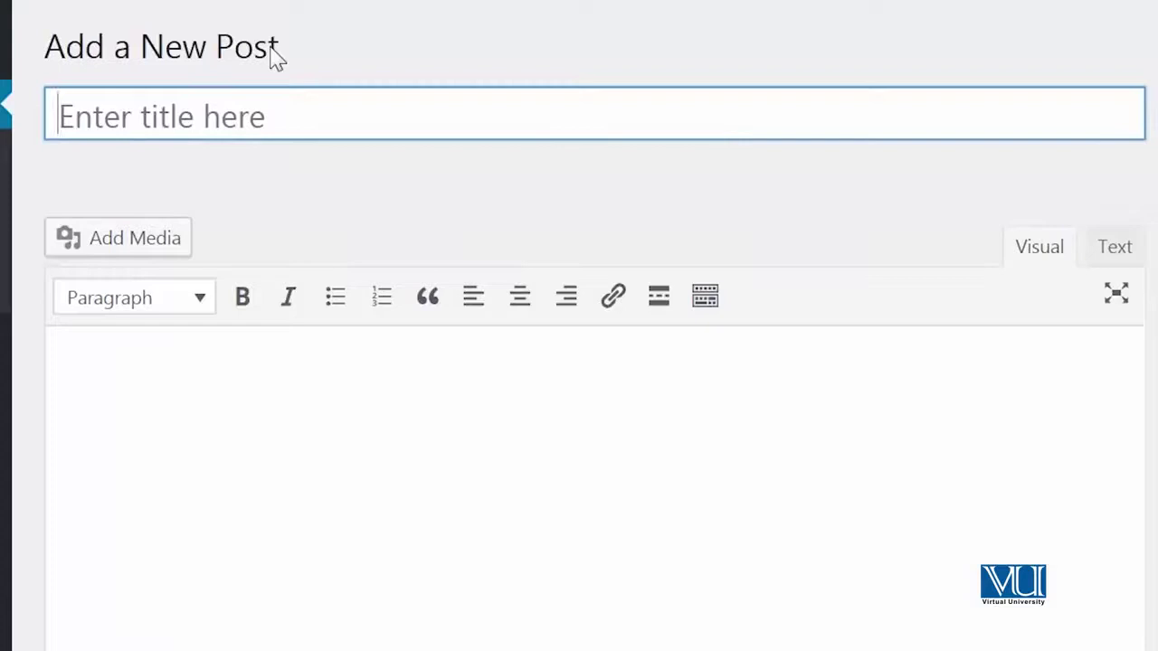
{"action": "type", "text": "This post "}
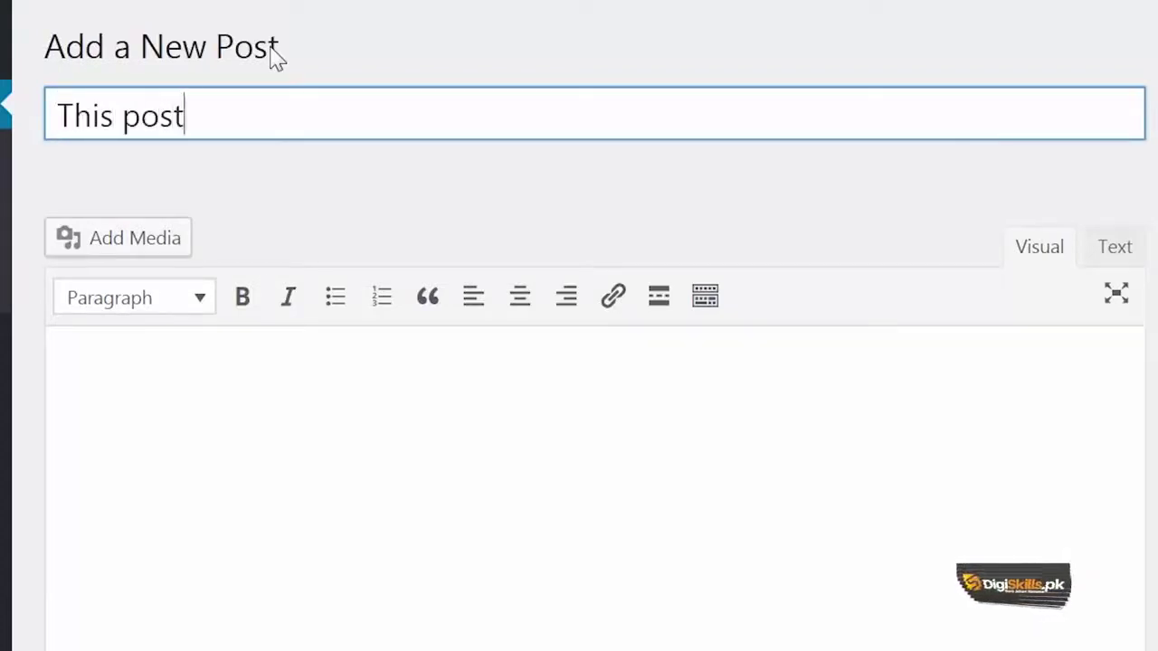
{"action": "type", "text": "is dedicat"}
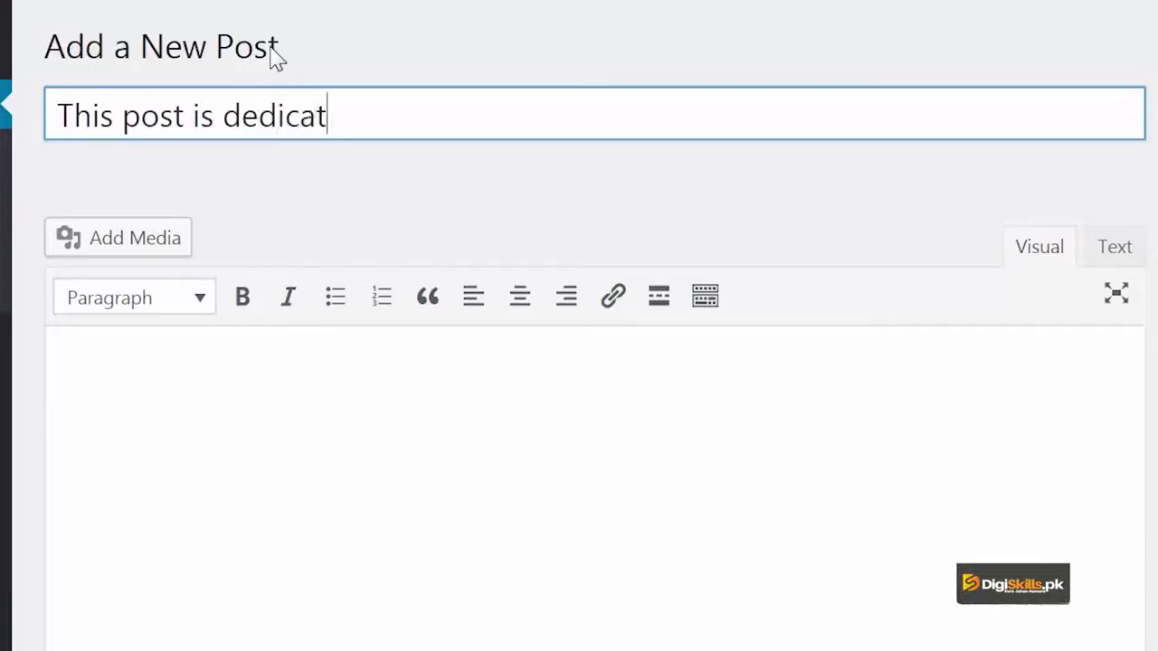
{"action": "type", "text": "ed to my digi"}
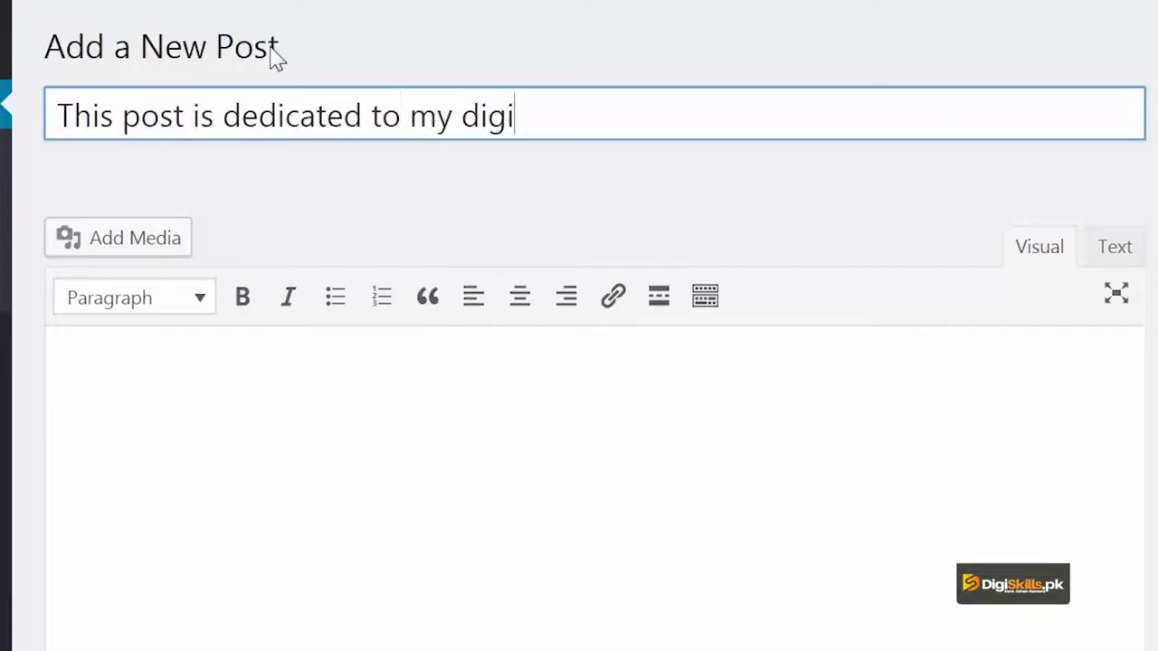
{"action": "type", "text": "skills students"}
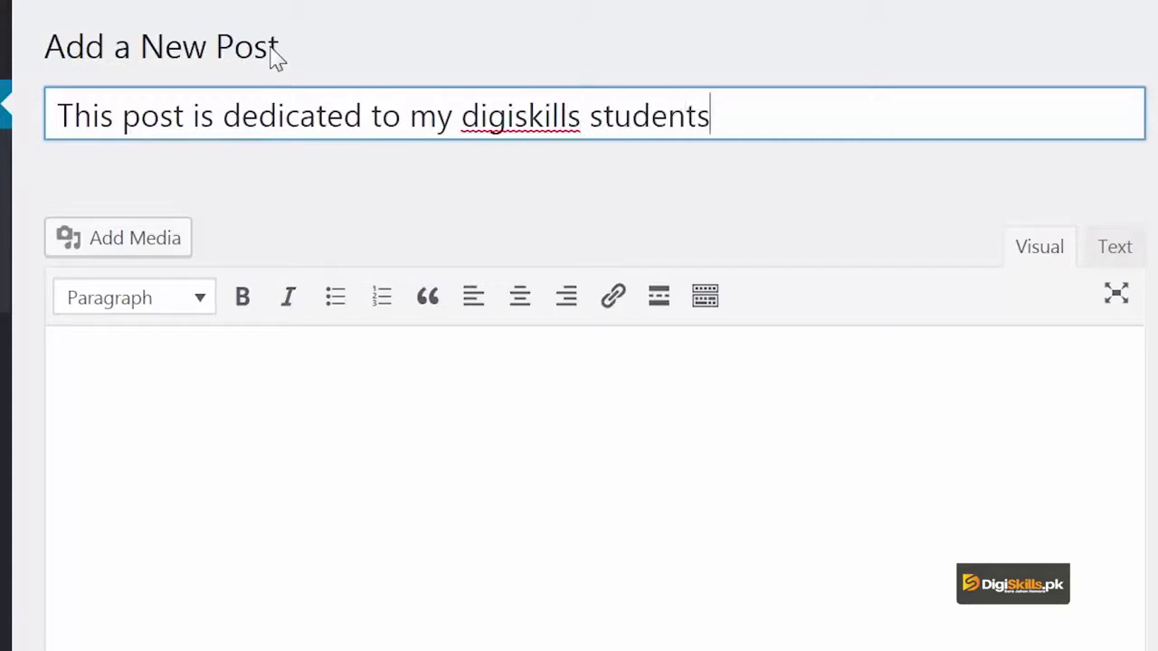
{"action": "key", "text": "Tab"}
{"action": "type", "text": "May "}
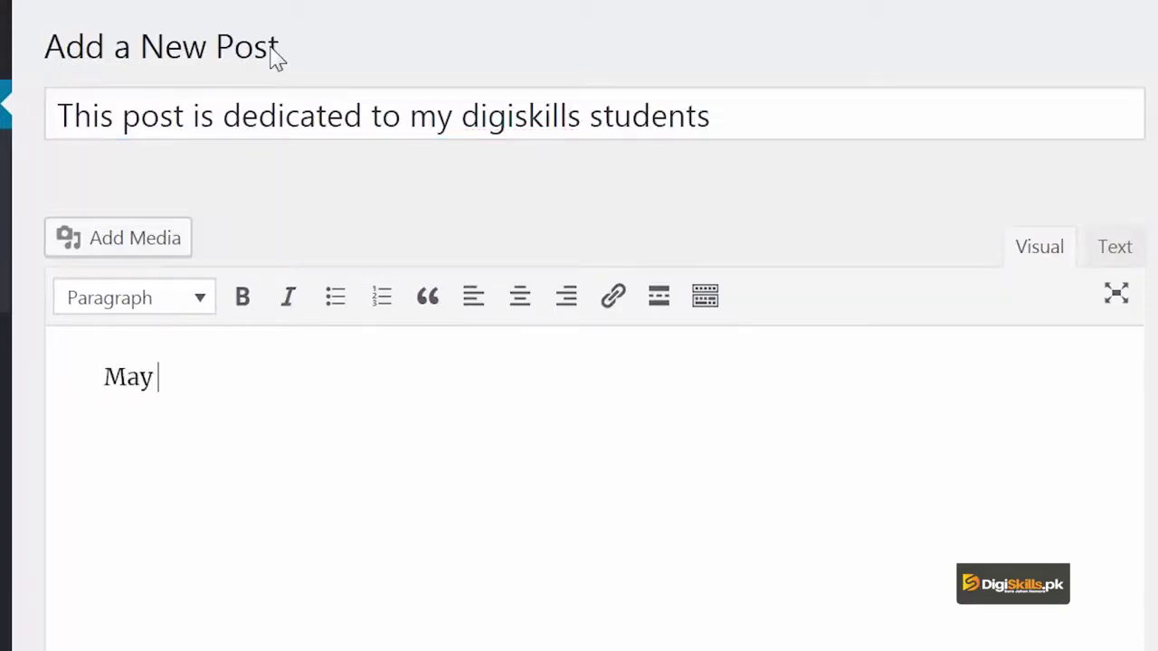
{"action": "type", "text": "you all become very successful"}
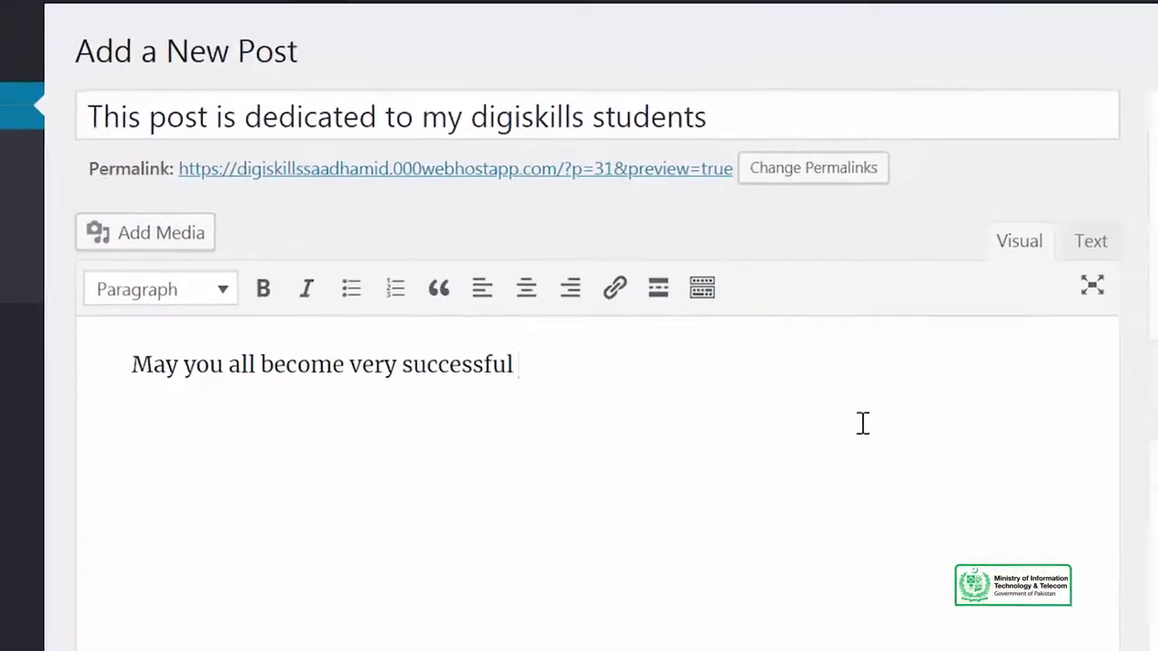
Stay on the new post instead of leaving, and save it as a draft.
{"action": "left_click", "coordinate": [88, 155]}
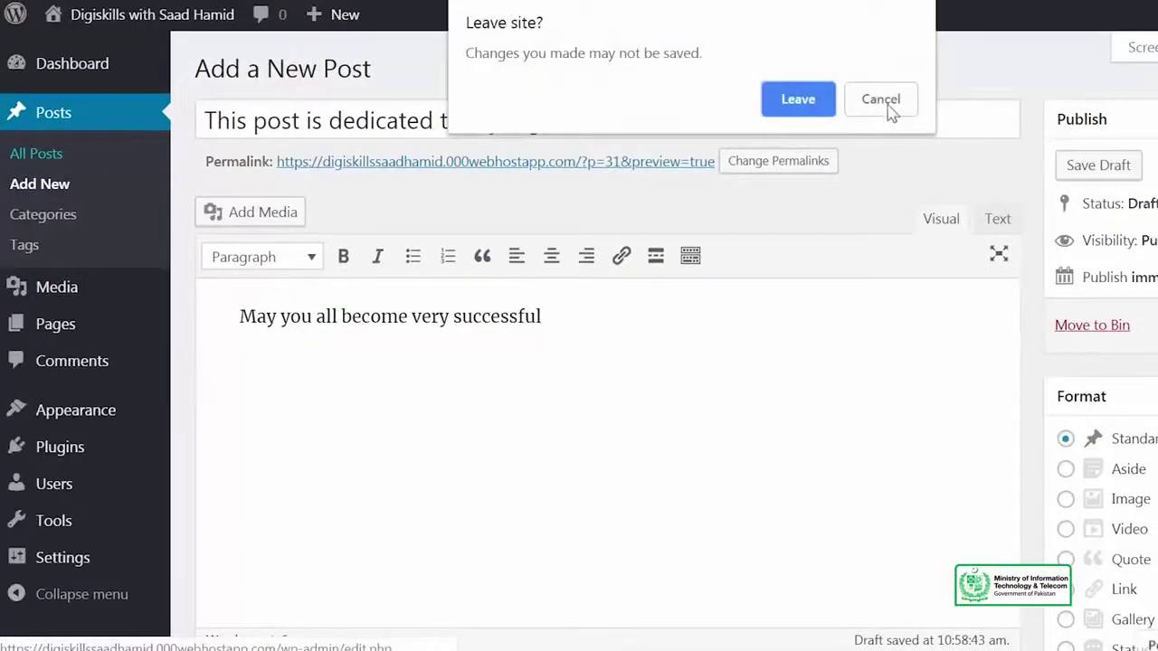
{"action": "left_click", "coordinate": [882, 101]}
{"action": "left_click", "coordinate": [1086, 172]}
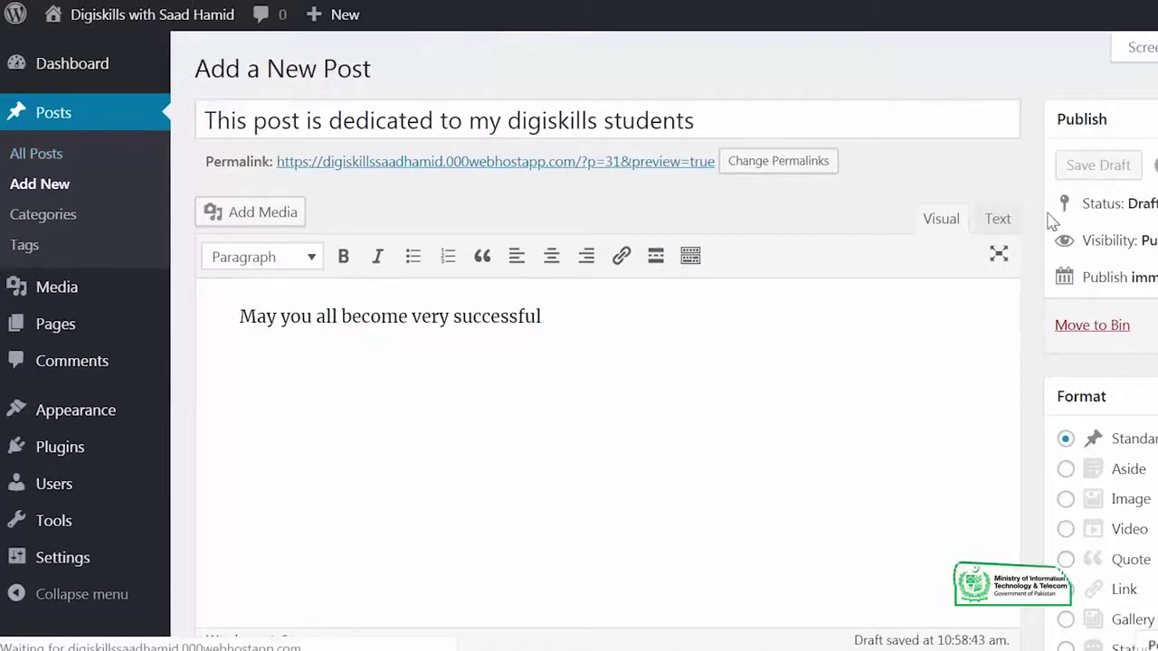